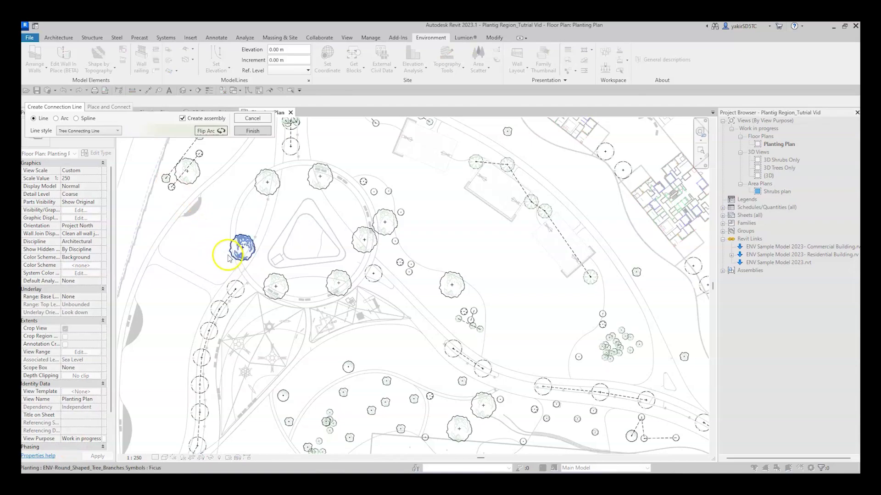
# Step: Link the five trees around the roundabout into one assembly and finish the chain
pyautogui.click(266, 282)
pyautogui.click(337, 285)
pyautogui.click(364, 239)
pyautogui.click(320, 175)
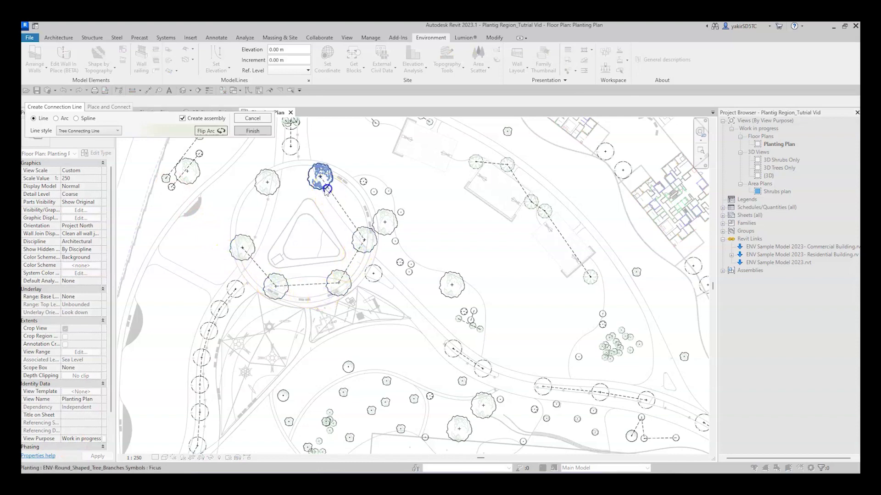
pyautogui.click(267, 182)
pyautogui.click(253, 134)
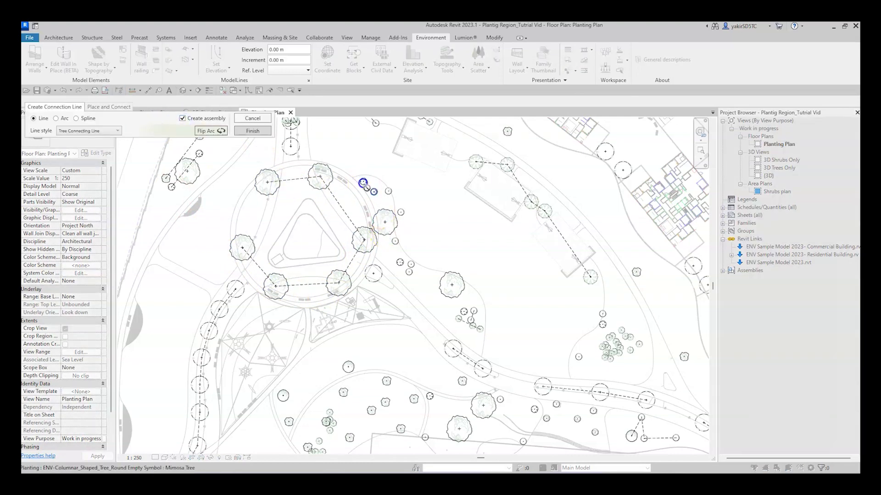
# Step: Tag the roundabout tree assemblies with species counts such as 6 Mimosa Tree
pyautogui.click(252, 131)
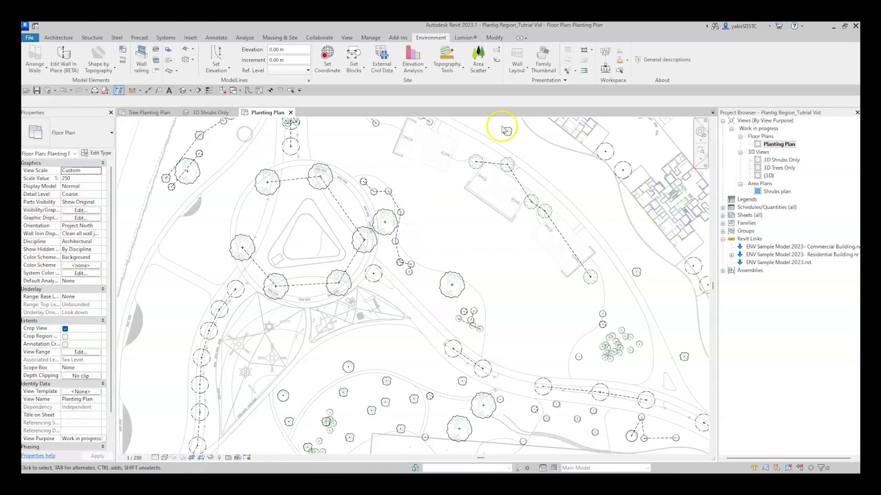
pyautogui.click(285, 278)
pyautogui.scroll(3, 285, 279)
pyautogui.scroll(-2, 276, 267)
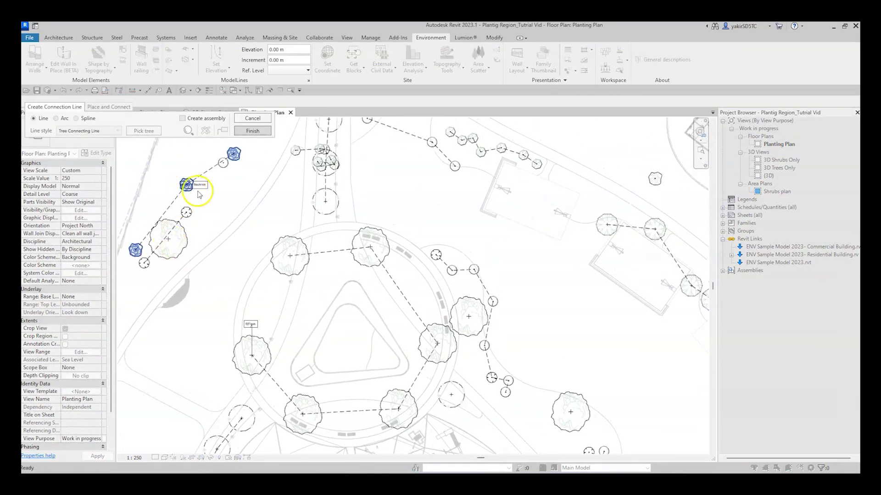
pyautogui.click(436, 255)
pyautogui.click(454, 167)
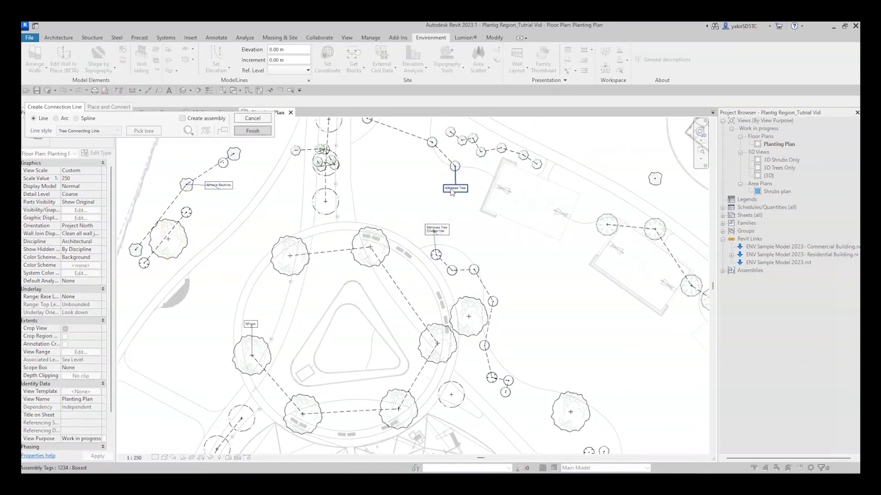
pyautogui.scroll(3, 582, 350)
pyautogui.scroll(-3, 586, 415)
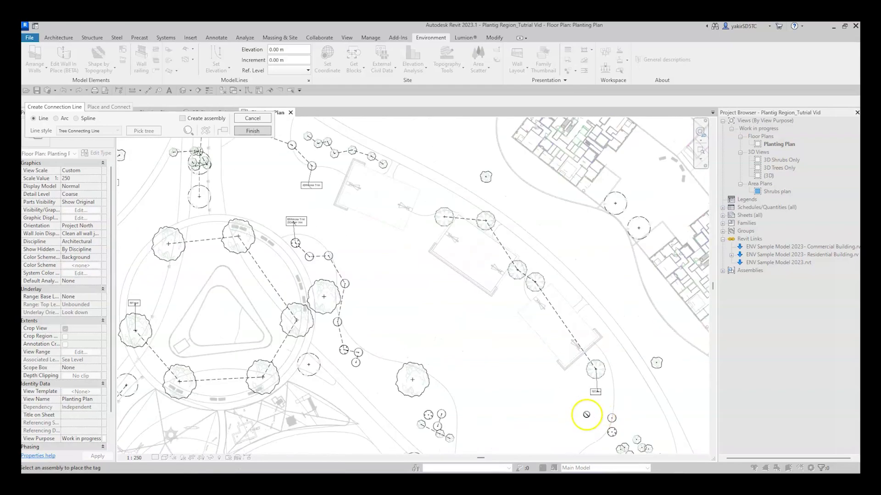
pyautogui.moveTo(586, 414); pyautogui.dragTo(516, 322, button='middle')
pyautogui.scroll(5, 399, 240)
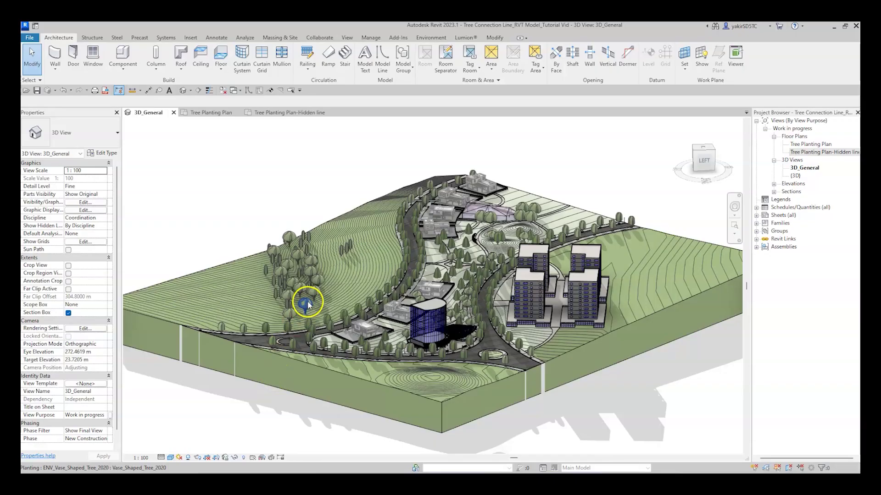
# Step: Select two trees in 3D, then start a Tree Connection Line in the Tree Planting Plan
pyautogui.click(306, 304)
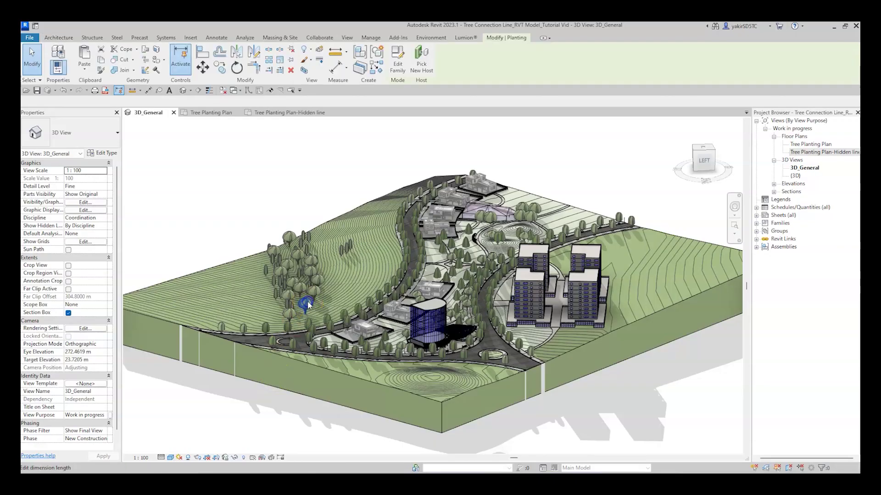
pyautogui.click(342, 251)
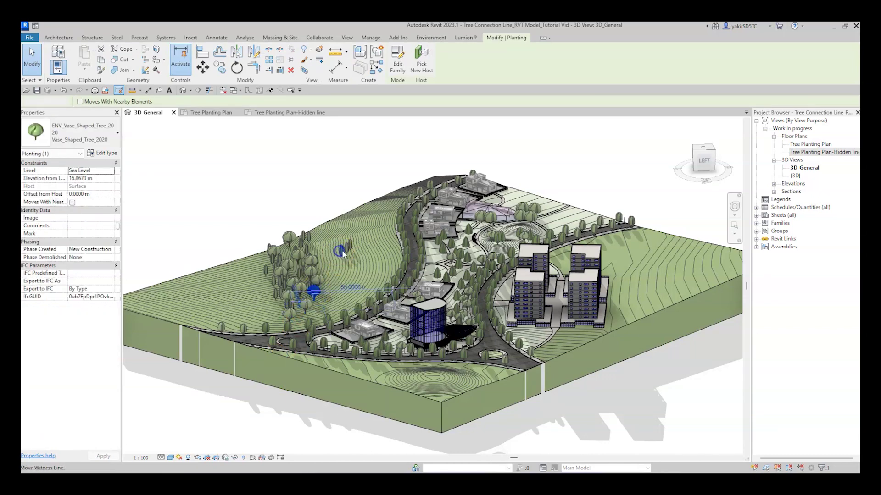
pyautogui.click(198, 114)
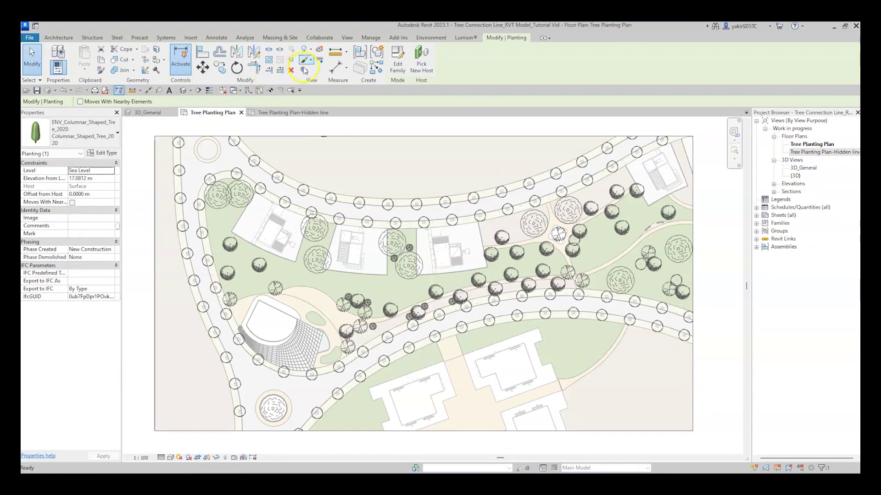
pyautogui.click(426, 39)
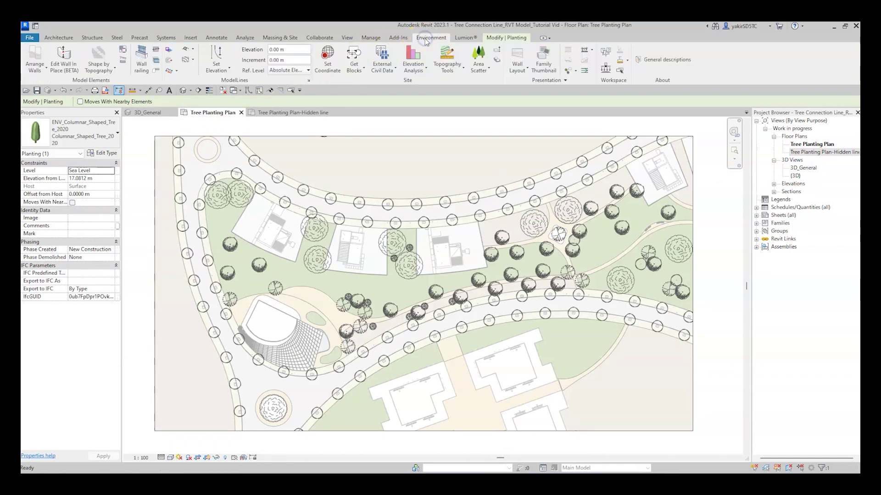
pyautogui.click(574, 73)
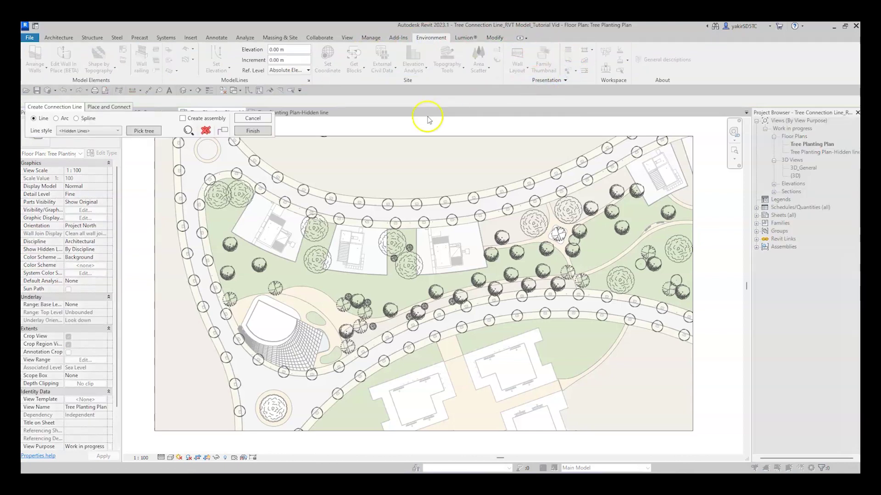
# Step: Connect three neighbouring trees beside the curved building using the Tree Connection line style
pyautogui.click(118, 131)
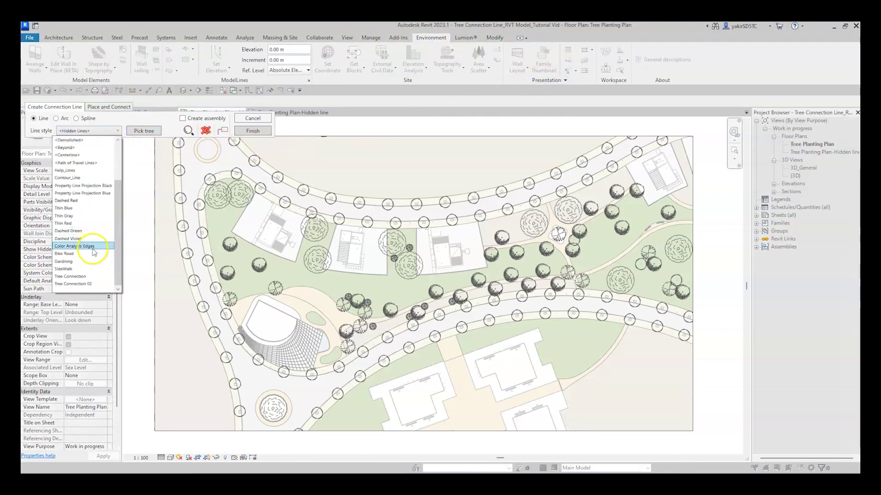
pyautogui.click(74, 276)
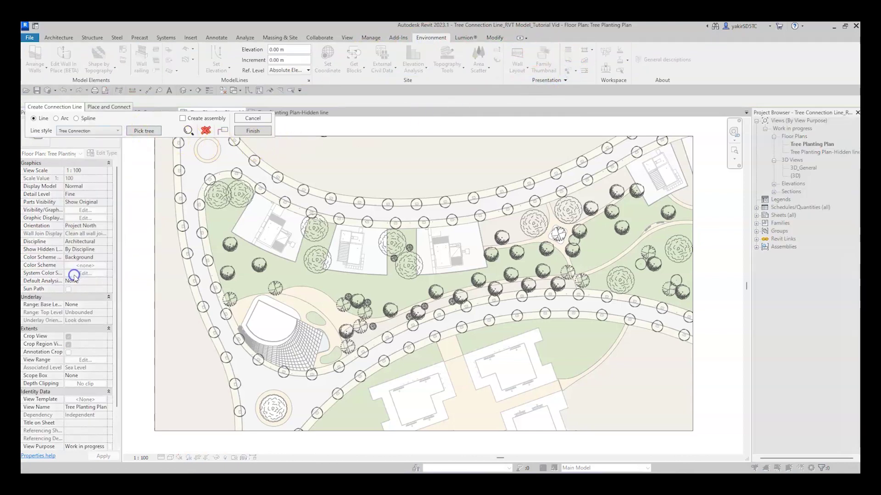
pyautogui.click(144, 131)
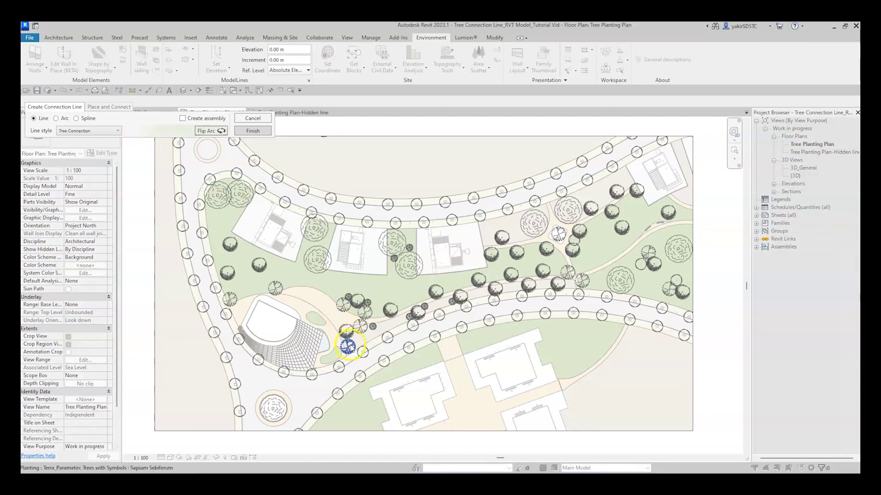
pyautogui.scroll(4, 347, 347)
pyautogui.click(341, 315)
pyautogui.click(368, 313)
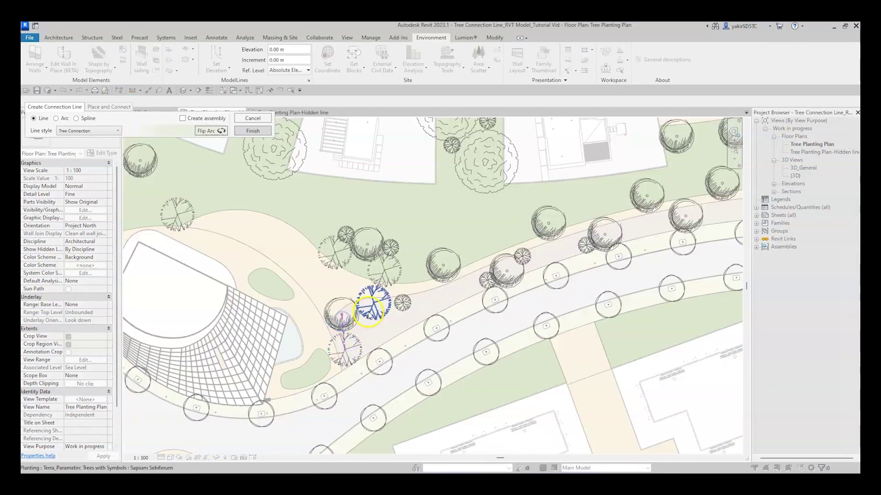
pyautogui.click(403, 310)
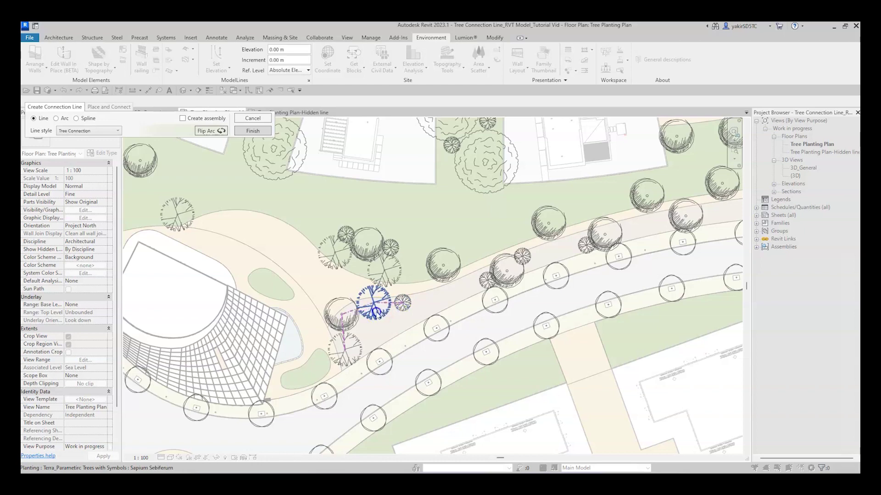
# Step: Center the connected trees in view and switch the connections to arcs
pyautogui.scroll(2, 377, 315)
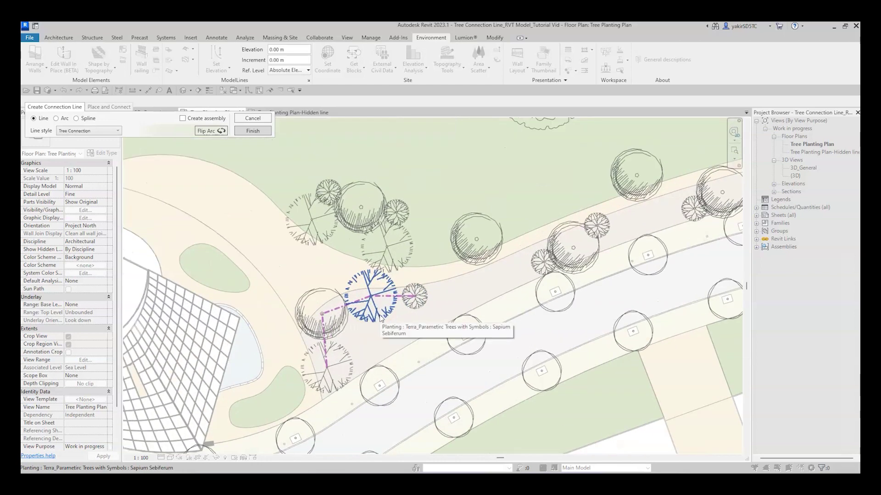
pyautogui.scroll(1, 380, 318)
pyautogui.click(387, 328)
pyautogui.scroll(1, 390, 337)
pyautogui.moveTo(391, 337); pyautogui.dragTo(364, 350, button='middle')
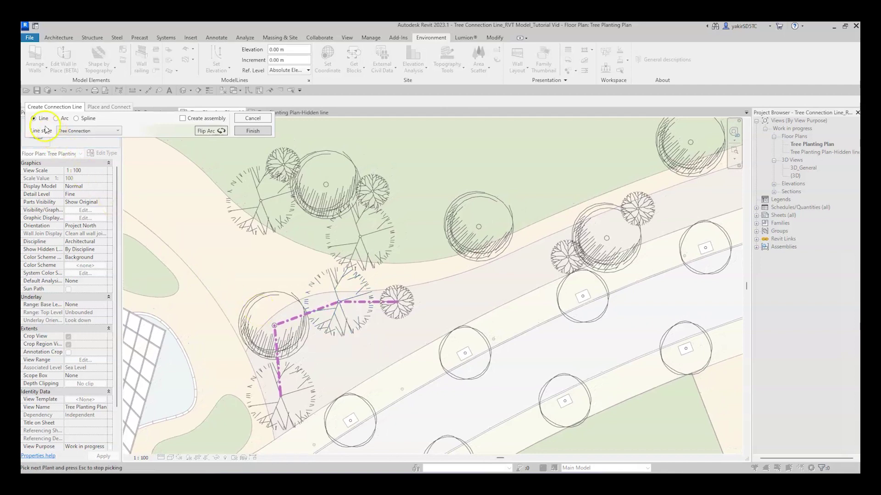
pyautogui.click(57, 120)
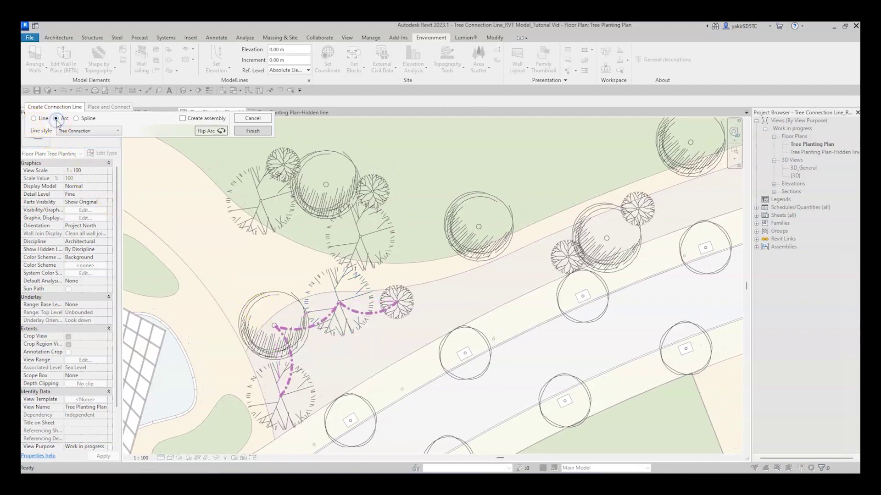
# Step: Try spline and arc shapes, flip the arcs four times, then commit a spline connection
pyautogui.click(76, 119)
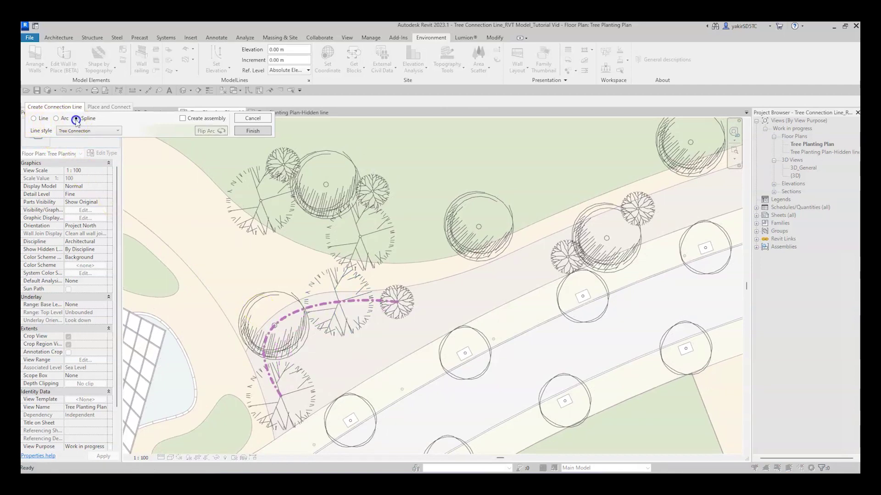
pyautogui.click(57, 118)
pyautogui.click(205, 132)
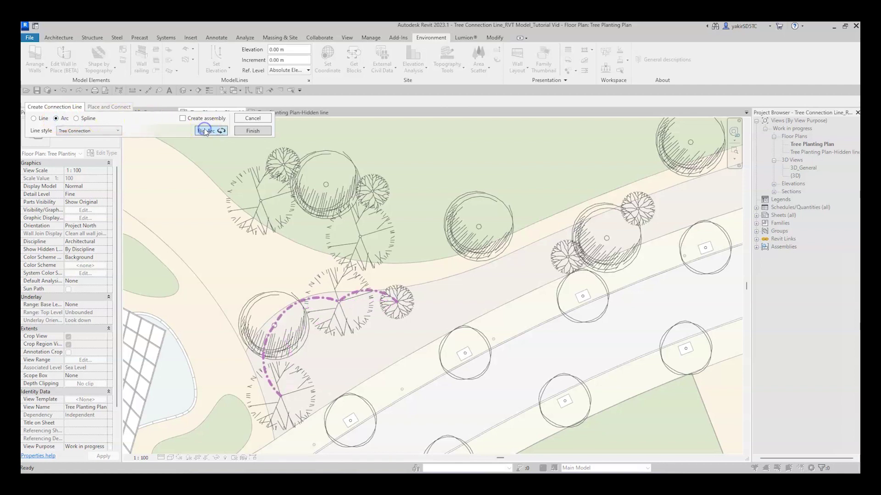
pyautogui.click(205, 132)
pyautogui.click(205, 132)
pyautogui.click(205, 131)
pyautogui.click(78, 119)
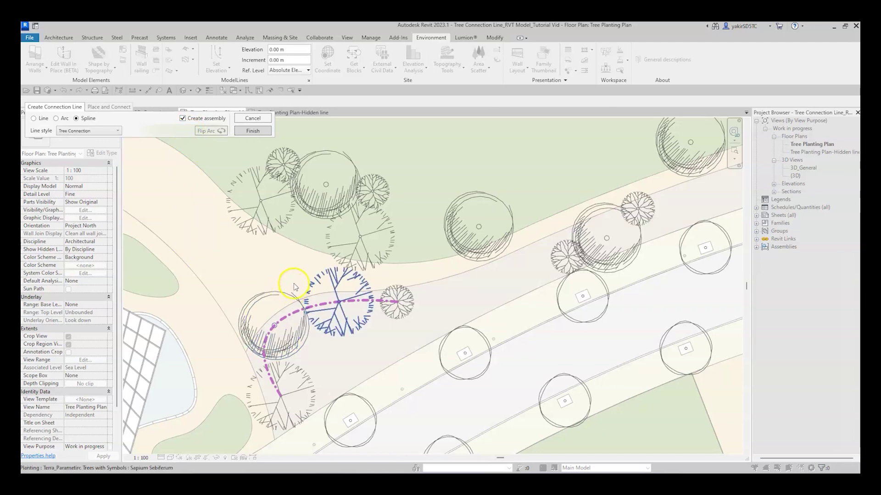
pyautogui.scroll(-1, 294, 287)
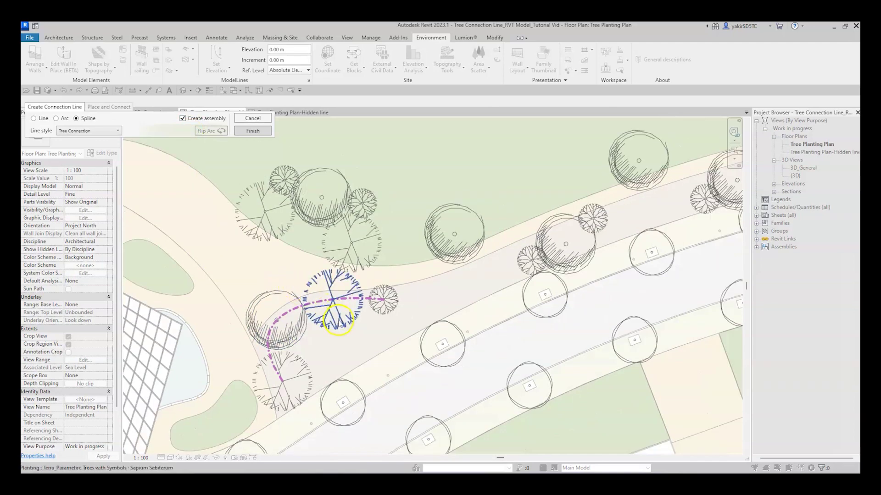
pyautogui.click(306, 318)
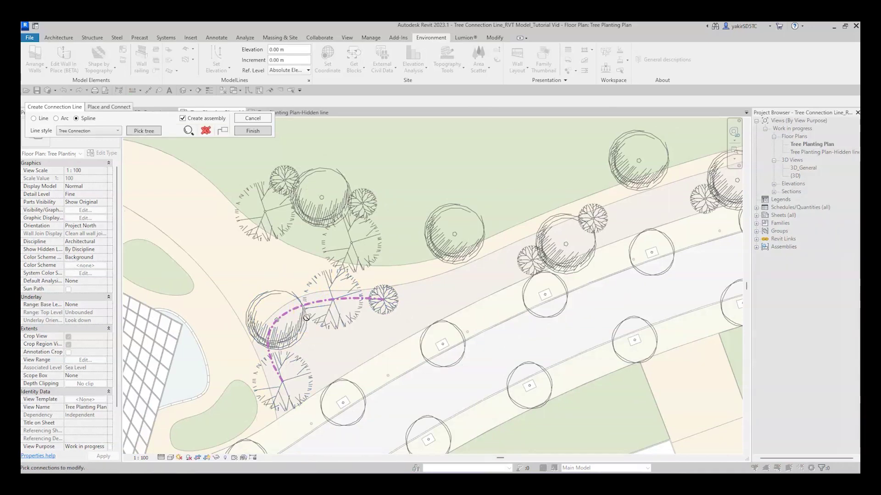
# Step: Edit the connection in Tree Connection style to include the Sapium Sebiferum tree, then reselect it
pyautogui.click(293, 312)
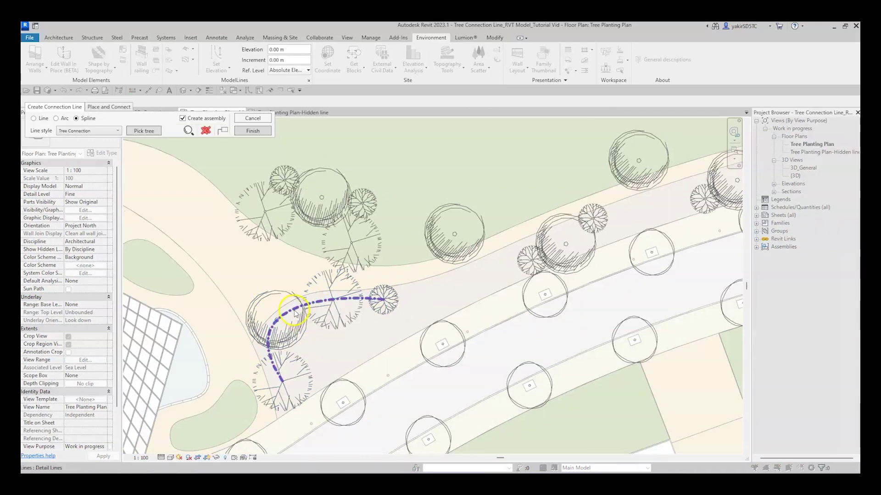
pyautogui.click(222, 212)
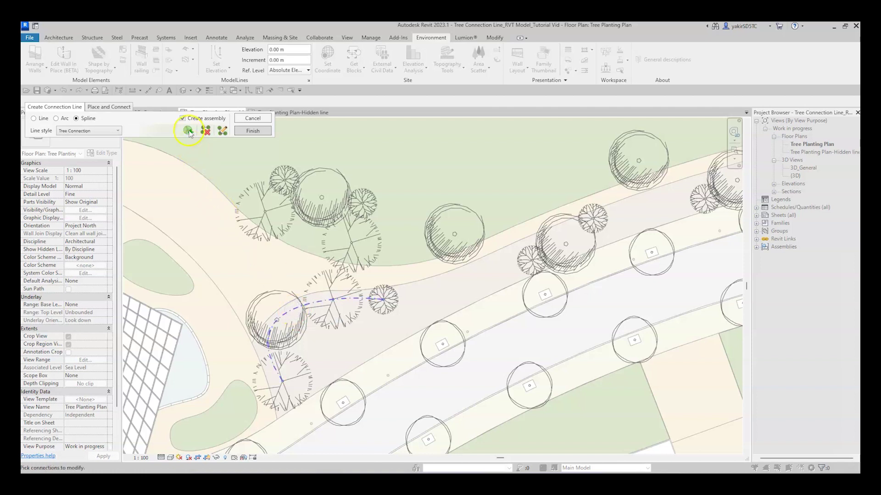
pyautogui.click(221, 132)
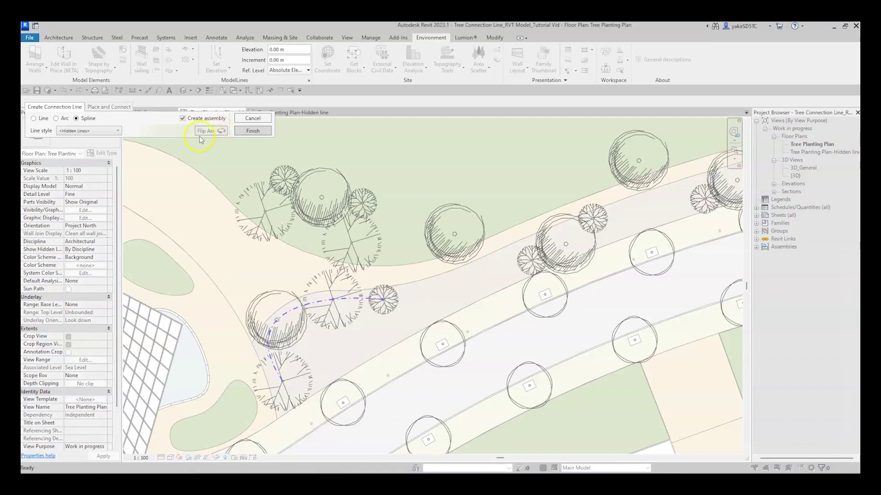
pyautogui.click(102, 132)
pyautogui.click(89, 279)
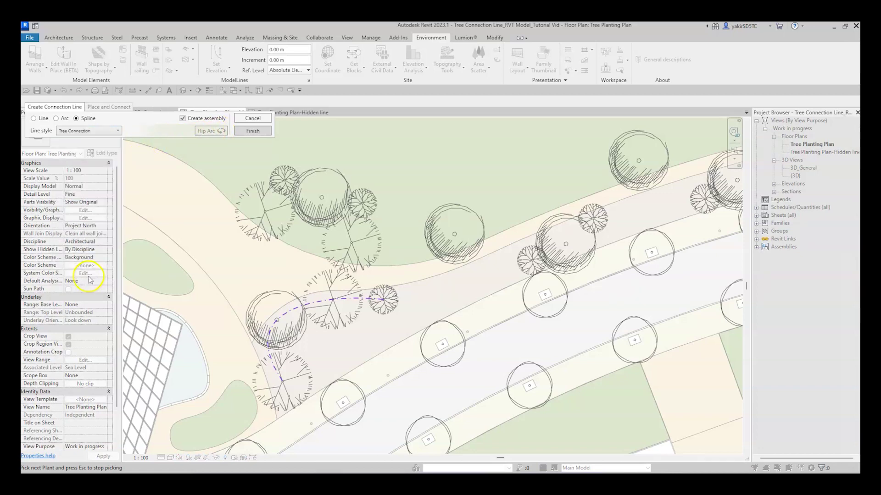
pyautogui.click(353, 322)
pyautogui.scroll(-2, 208, 184)
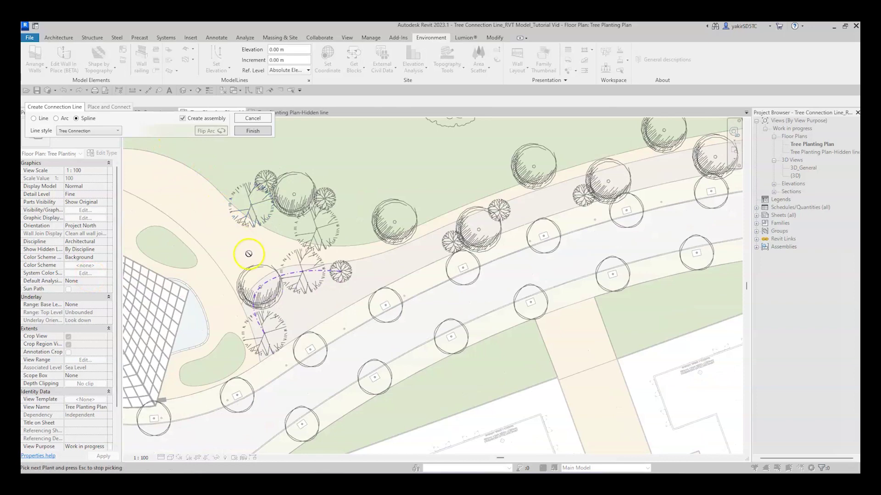
pyautogui.press('Escape')
pyautogui.click(278, 279)
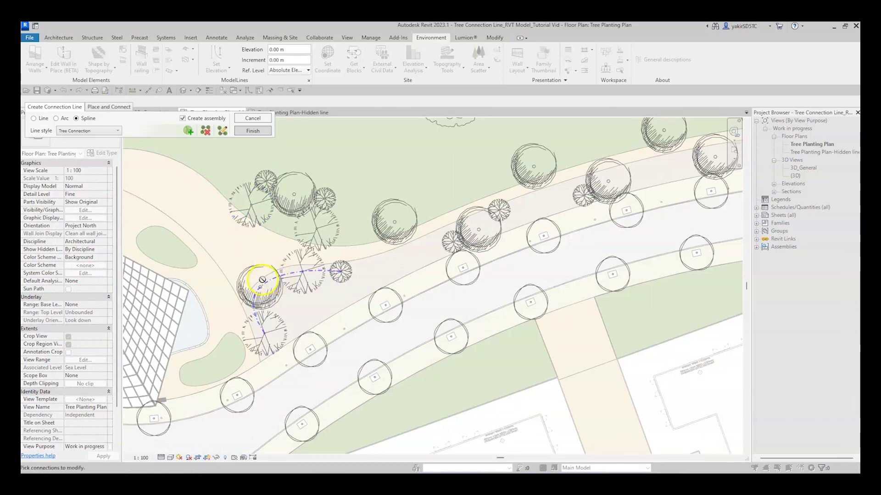
# Step: Delete the selected connection line from all views and disassemble its trees
pyautogui.click(205, 131)
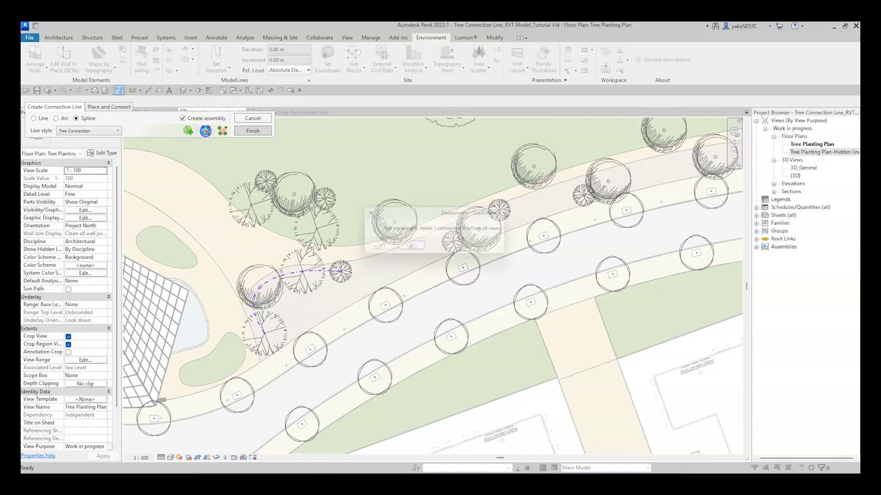
pyautogui.click(415, 247)
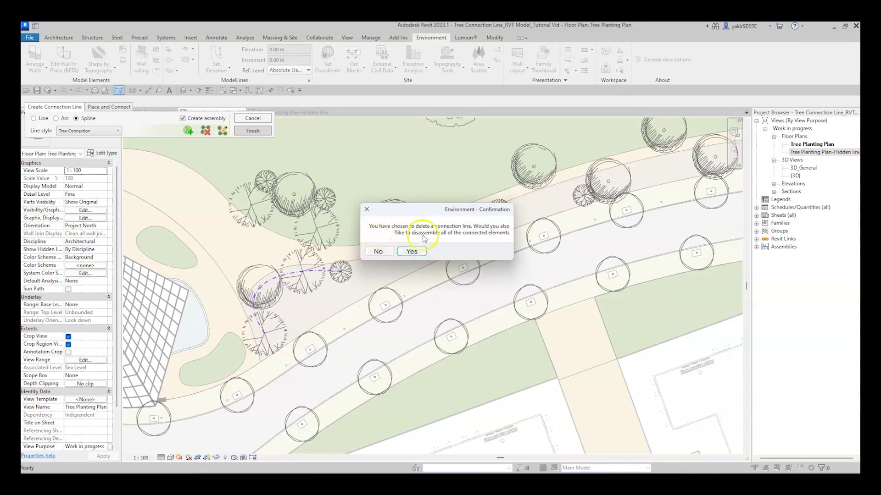
pyautogui.click(413, 251)
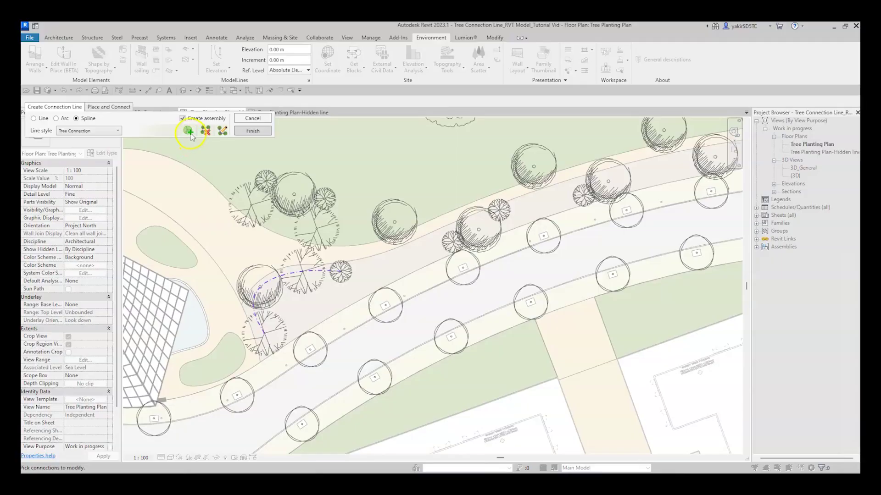
# Step: Add two Magnolia Grandiflora trees at the row's end, extending the connection to them
pyautogui.click(188, 131)
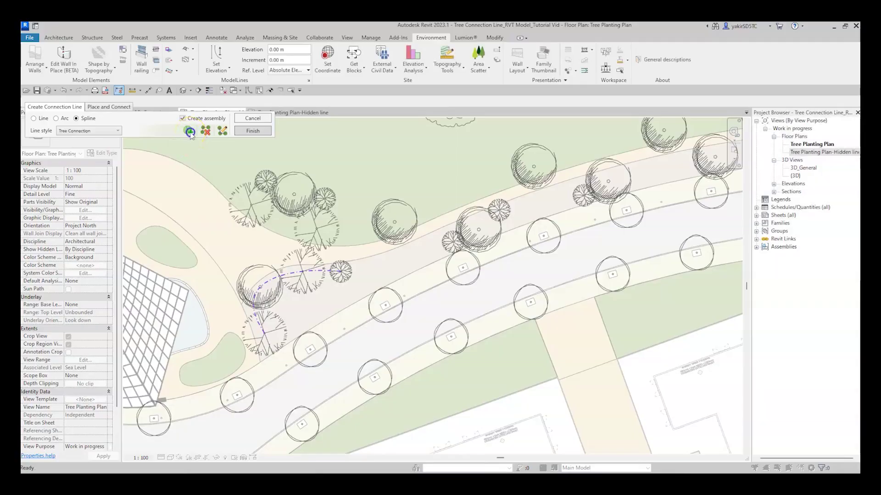
pyautogui.click(164, 126)
pyautogui.scroll(2, 110, 161)
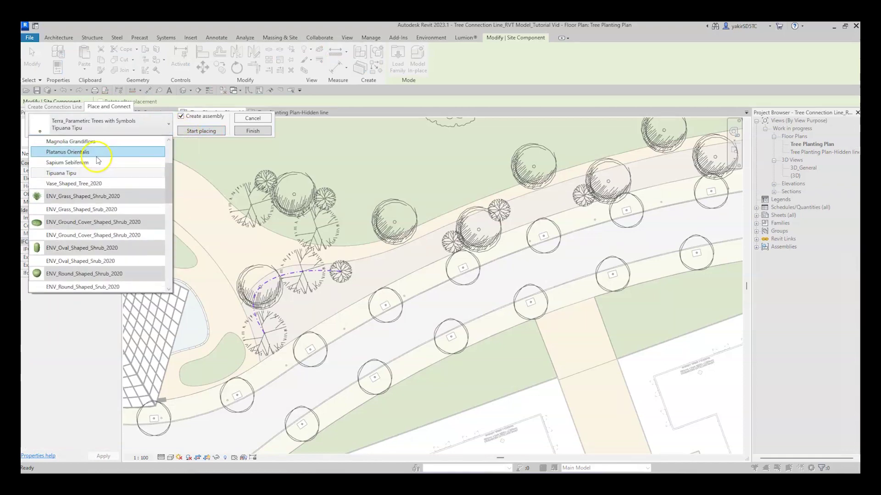
pyautogui.click(84, 160)
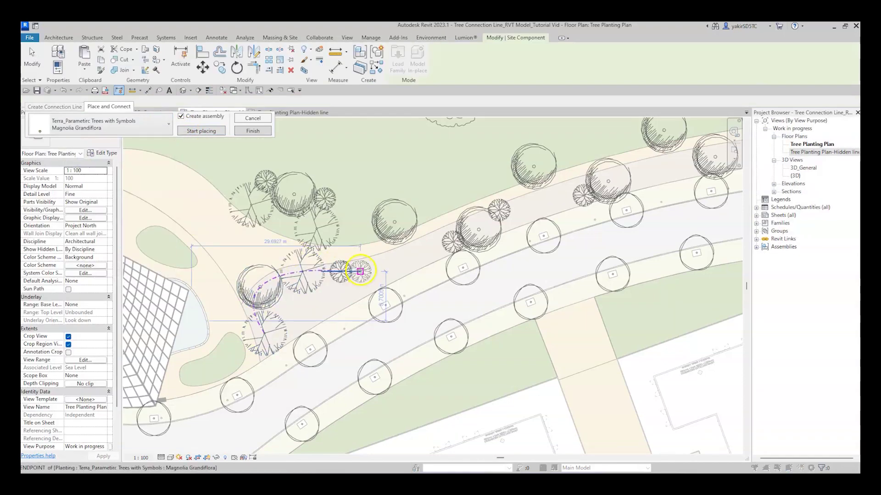
pyautogui.scroll(4, 360, 270)
pyautogui.click(380, 264)
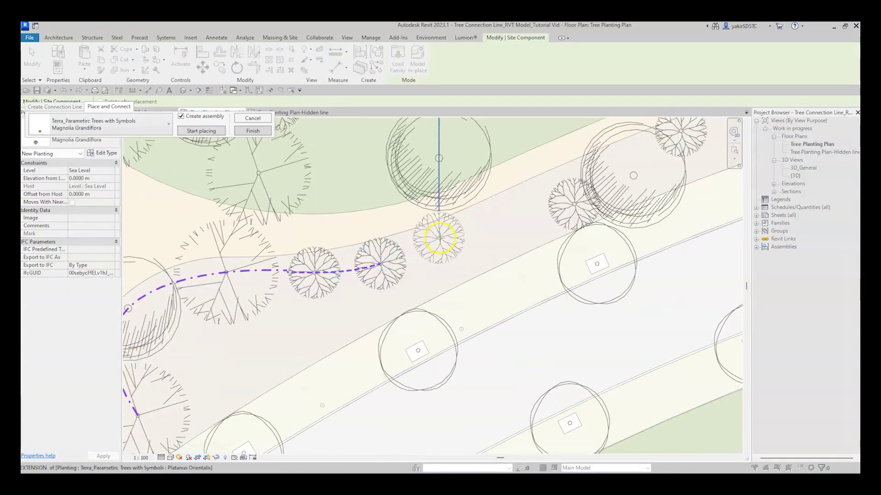
pyautogui.click(439, 239)
pyautogui.scroll(-1, 438, 240)
pyautogui.scroll(-2, 412, 285)
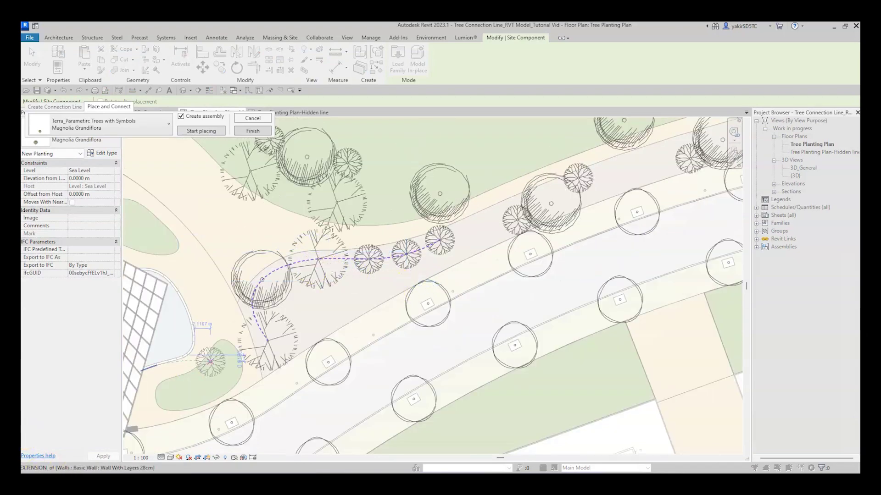
pyautogui.press('Escape')
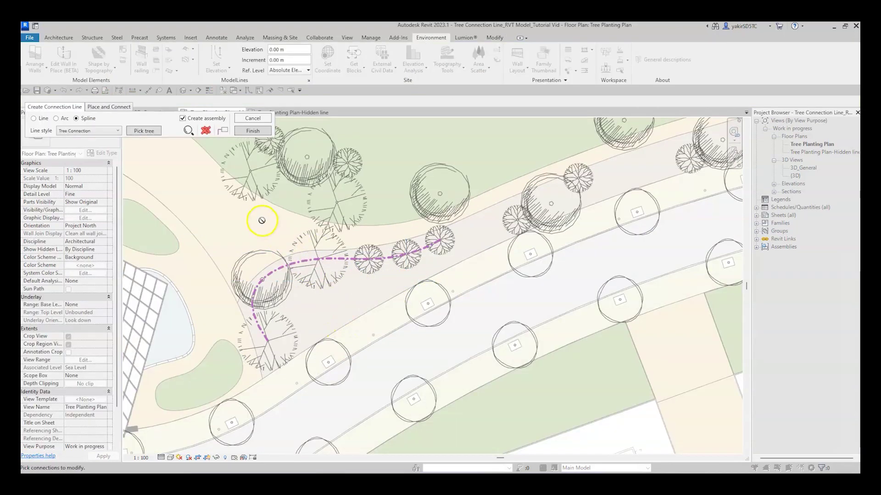
# Step: Place the tag listing 2 Sapium Sebiferum, 1 Platanus Orientalis, 3 Magnolia Grandiflora above the last tree
pyautogui.click(223, 133)
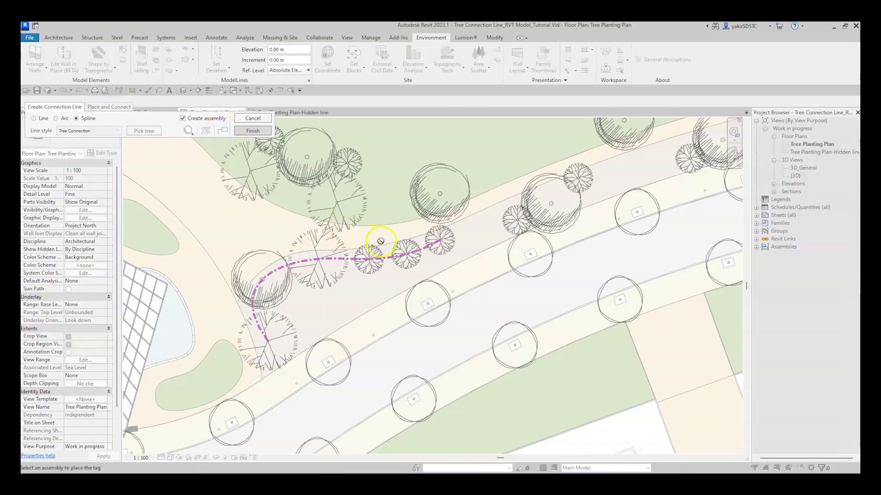
pyautogui.click(464, 238)
pyautogui.scroll(4, 464, 238)
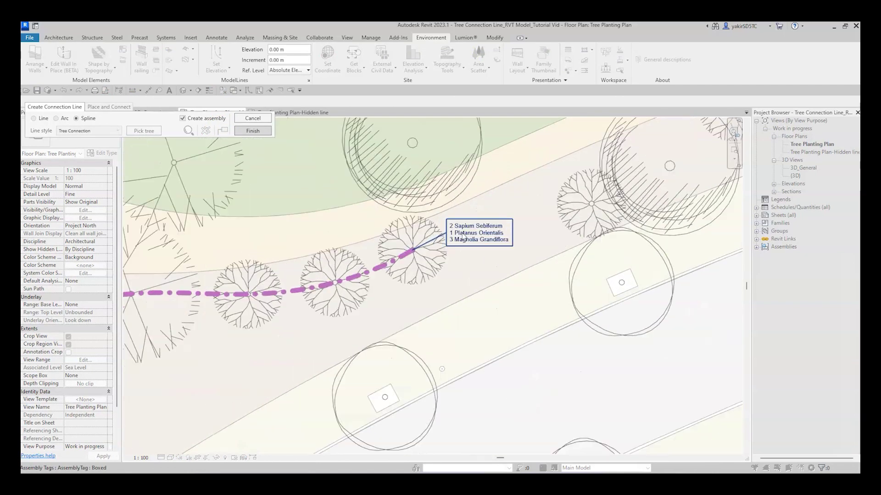
pyautogui.click(525, 198)
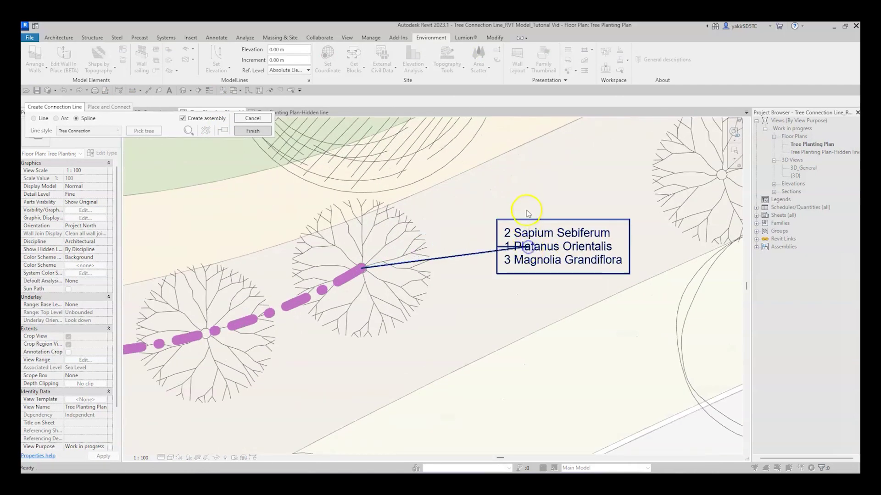
pyautogui.moveTo(526, 198); pyautogui.dragTo(494, 192)
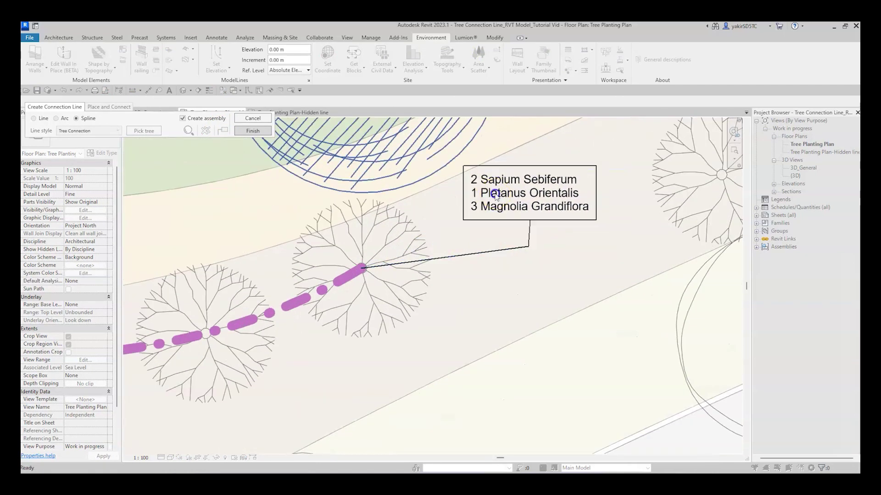
pyautogui.scroll(-5, 500, 242)
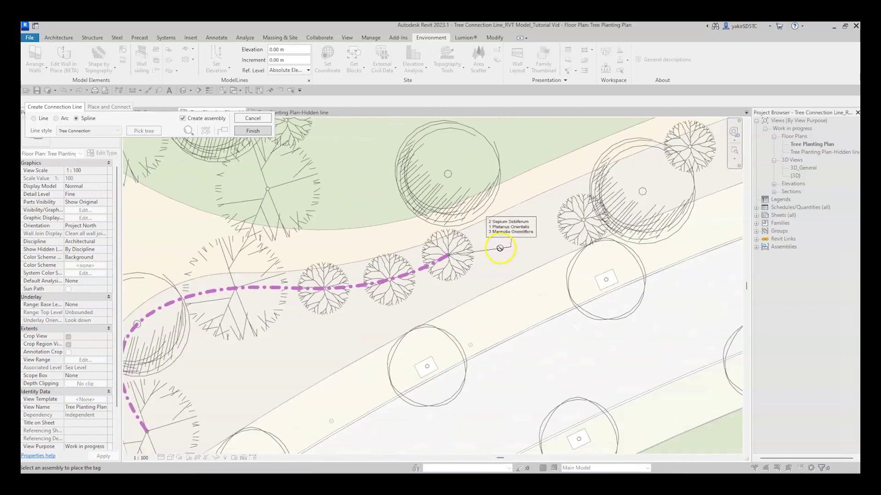
pyautogui.press('Escape')
# Step: Pan to the buildings and open lawn, then switch to Place and Connect
pyautogui.scroll(-2, 500, 248)
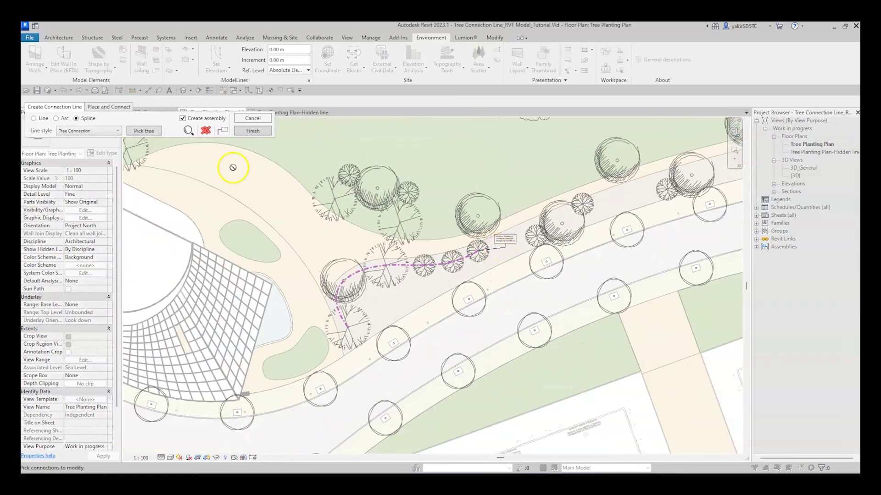
pyautogui.scroll(-2, 501, 304)
pyautogui.moveTo(501, 305); pyautogui.dragTo(298, 278, button='middle')
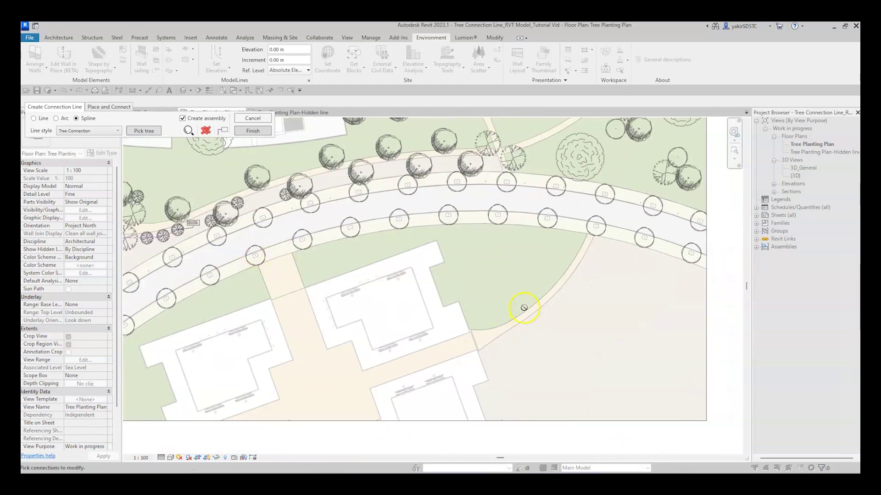
pyautogui.scroll(3, 524, 308)
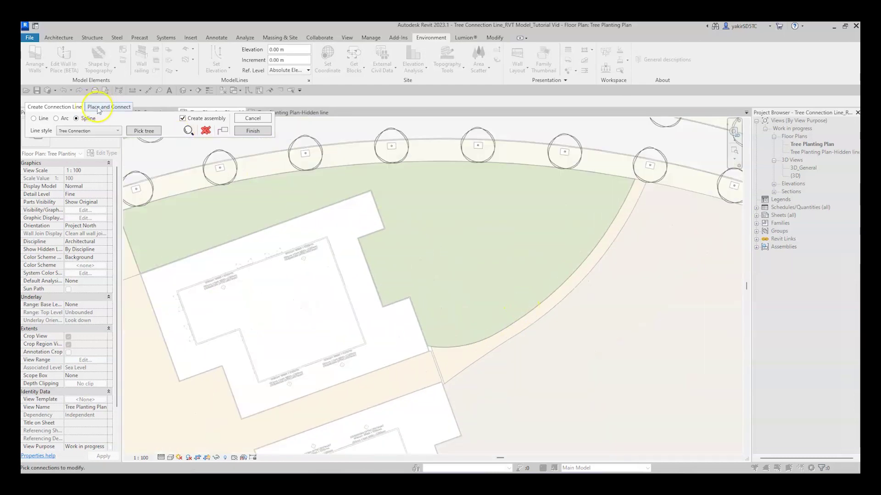
pyautogui.click(98, 108)
# Step: Plant five connected Tipuana Tipu trees in an arc across the lawn as one assembly
pyautogui.click(137, 125)
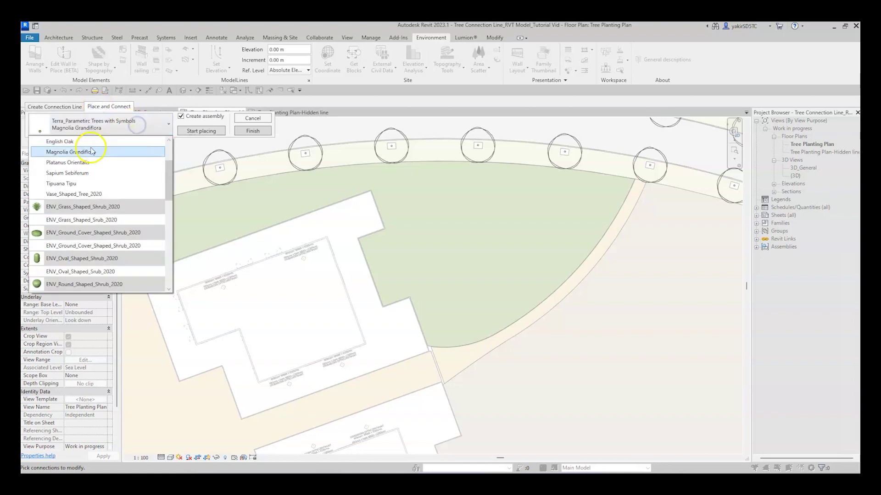
pyautogui.click(61, 184)
pyautogui.click(200, 130)
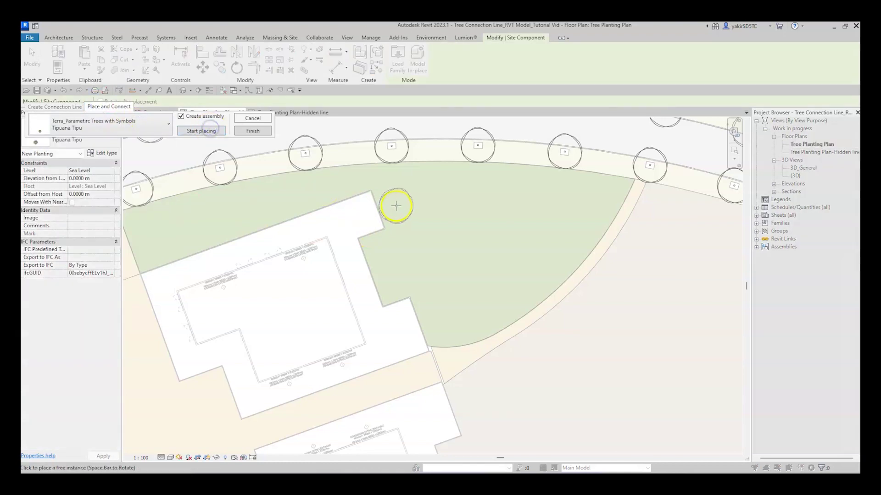
pyautogui.click(396, 206)
pyautogui.click(392, 288)
pyautogui.click(446, 328)
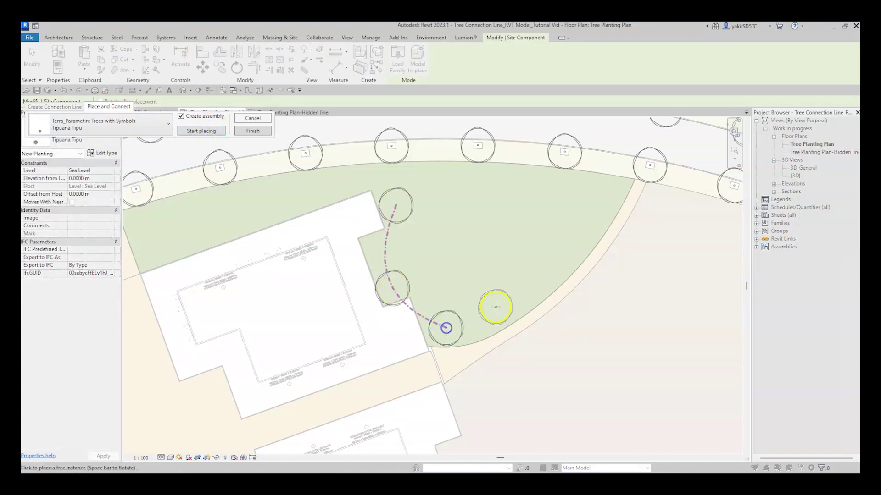
pyautogui.click(535, 288)
pyautogui.click(591, 218)
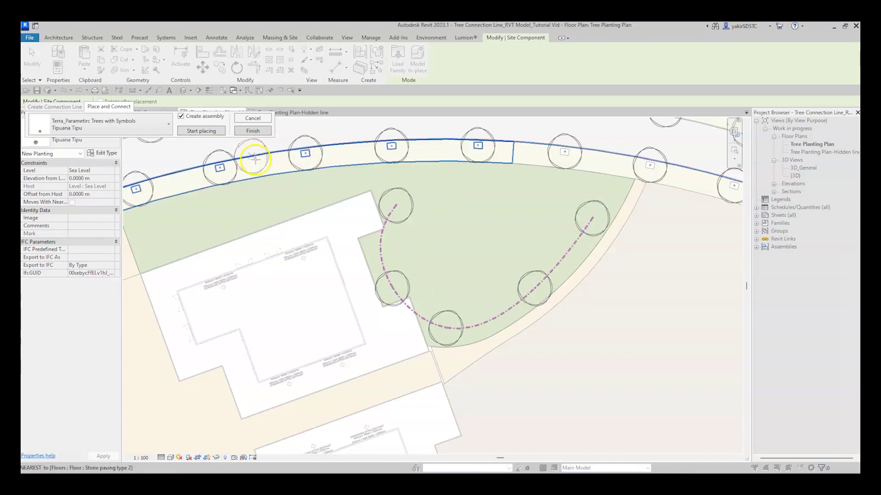
pyautogui.click(252, 131)
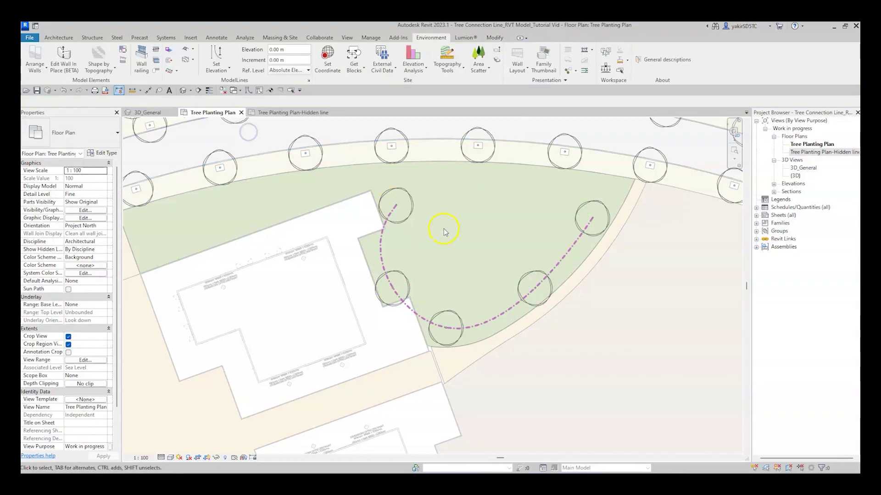
# Step: Tab-select one Tipuana tree on the curve and nudge it up and right
pyautogui.scroll(-4, 444, 228)
pyautogui.click(418, 243)
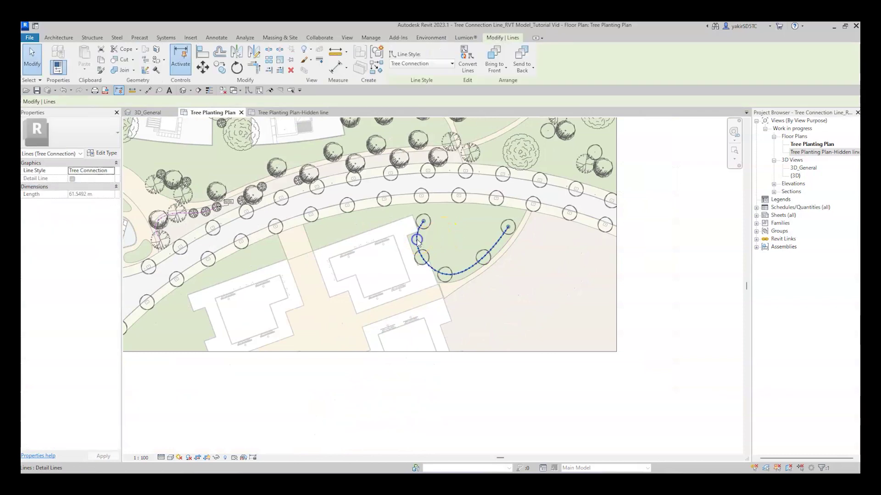
pyautogui.moveTo(430, 243); pyautogui.dragTo(477, 244, button='middle')
pyautogui.click(477, 244)
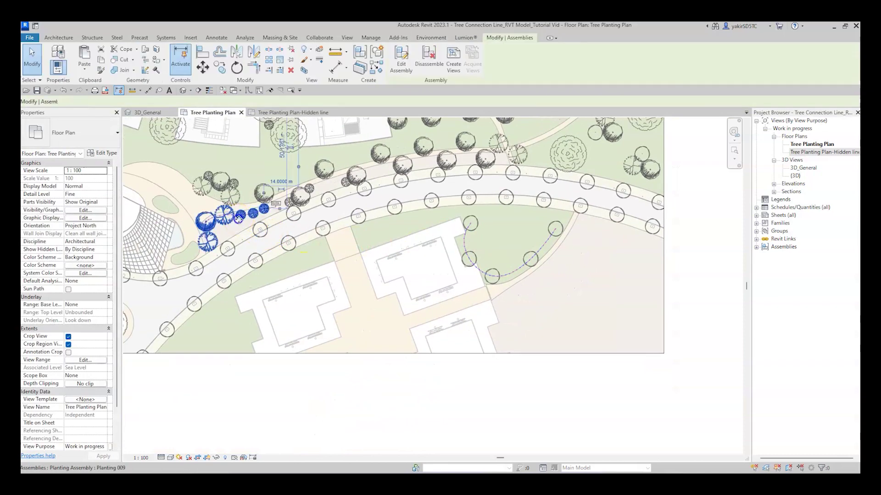
pyautogui.press('Escape')
pyautogui.press('Tab')
pyautogui.click(473, 260)
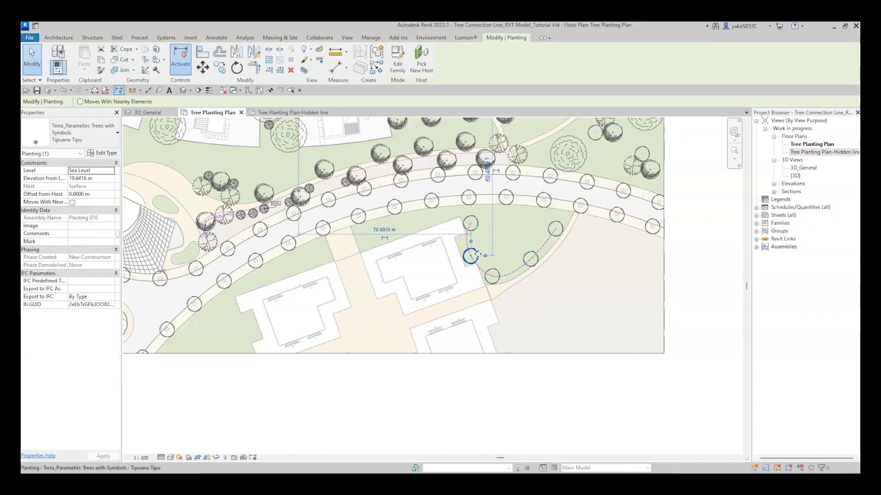
pyautogui.moveTo(477, 253); pyautogui.dragTo(485, 246)
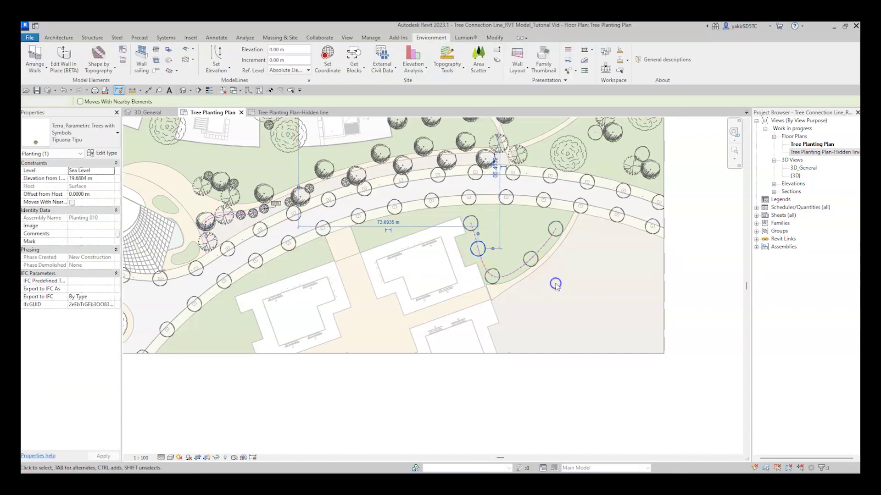
pyautogui.press('Escape')
# Step: Drag the dashed connection line to reposition the tree curve
pyautogui.click(517, 270)
pyautogui.moveTo(516, 270)
pyautogui.mouseDown()
pyautogui.moveTo(584, 334)
pyautogui.moveTo(515, 270)
pyautogui.mouseUp()
pyautogui.click(552, 309)
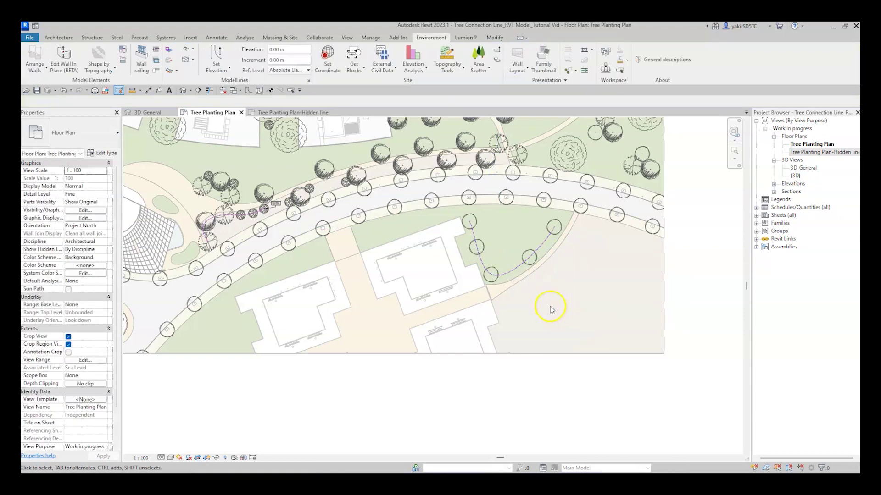
pyautogui.scroll(-3, 549, 307)
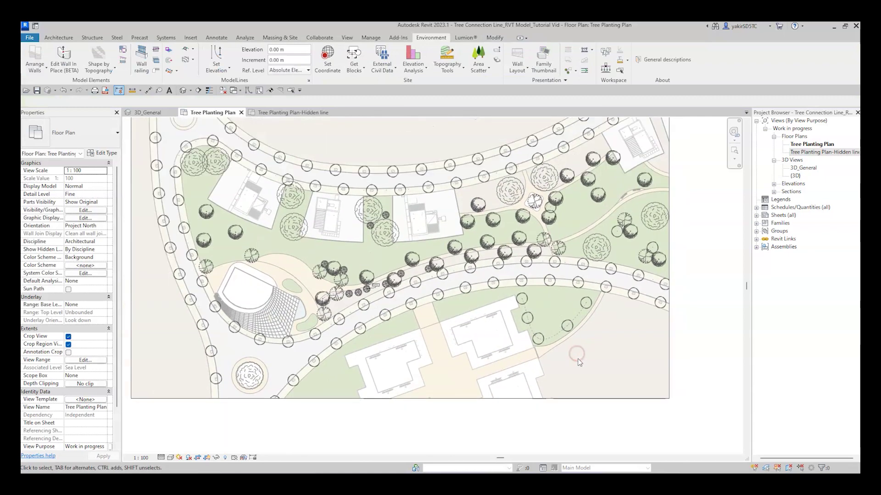
pyautogui.scroll(-1, 579, 362)
# Step: Open the tree connection tools, look up existing connections, and go to the Tree Planting Plan-Hidden line view
pyautogui.click(567, 71)
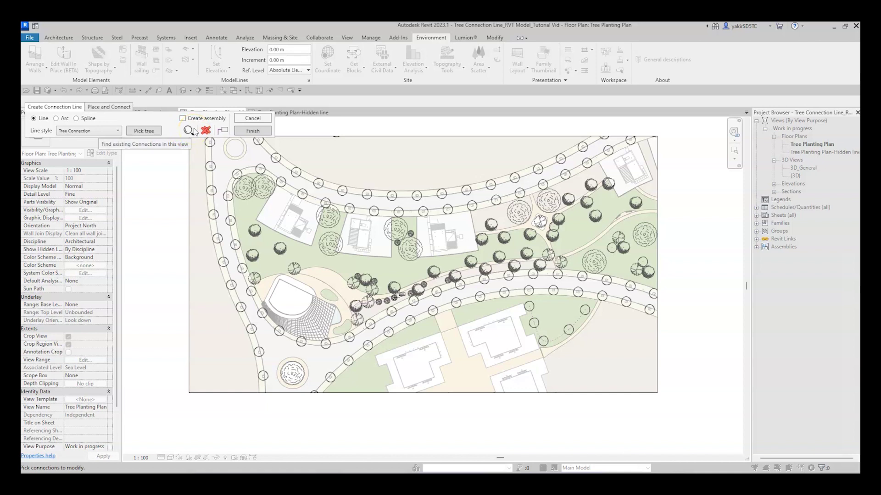
pyautogui.click(188, 131)
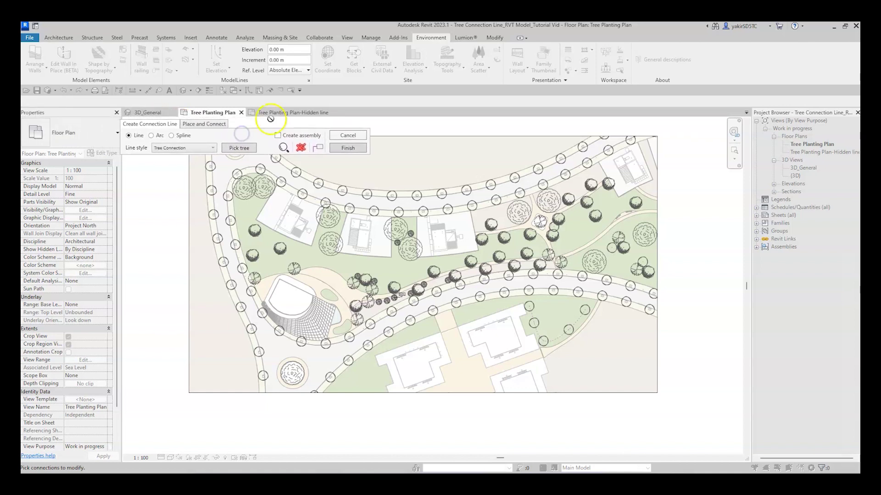
pyautogui.click(277, 113)
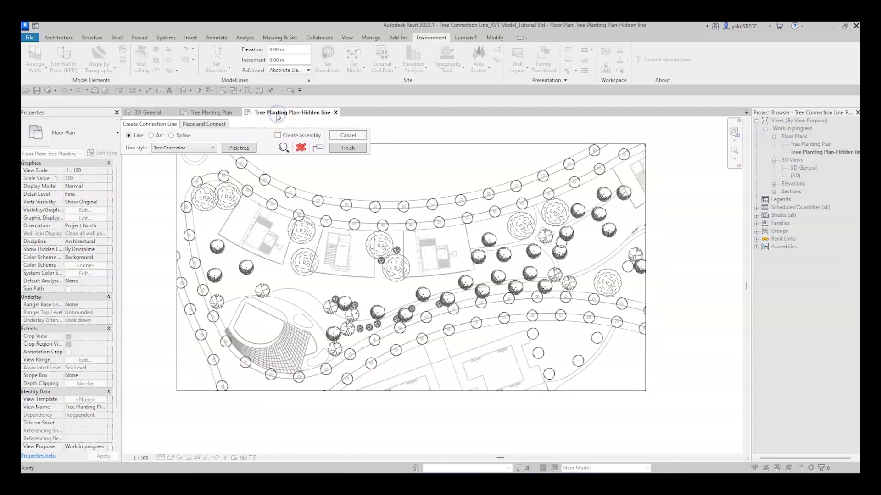
# Step: Pick the curved connection line from the existing connections and use Show Selected to display it in this view
pyautogui.click(269, 287)
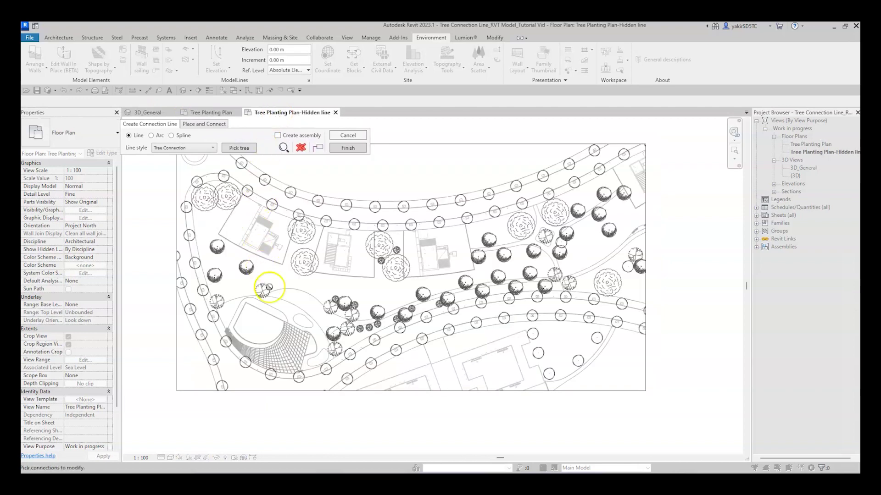
pyautogui.click(284, 148)
pyautogui.scroll(5, 342, 329)
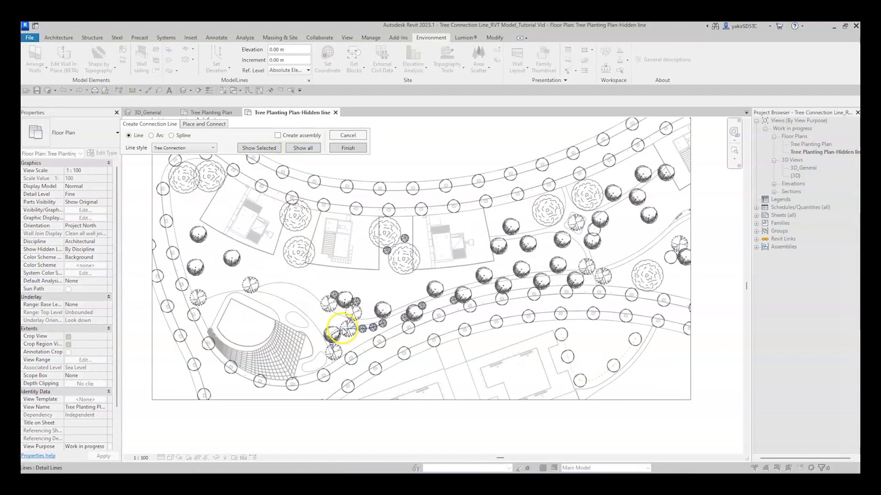
pyautogui.scroll(-2, 324, 308)
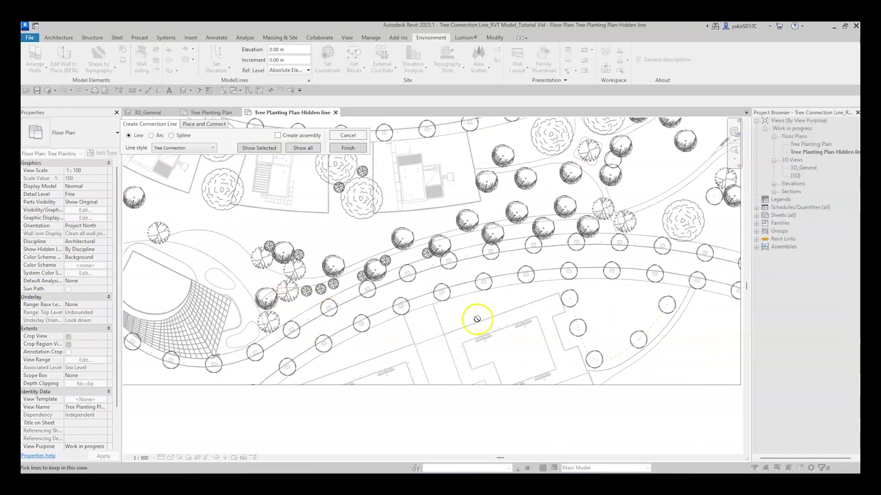
pyautogui.click(574, 313)
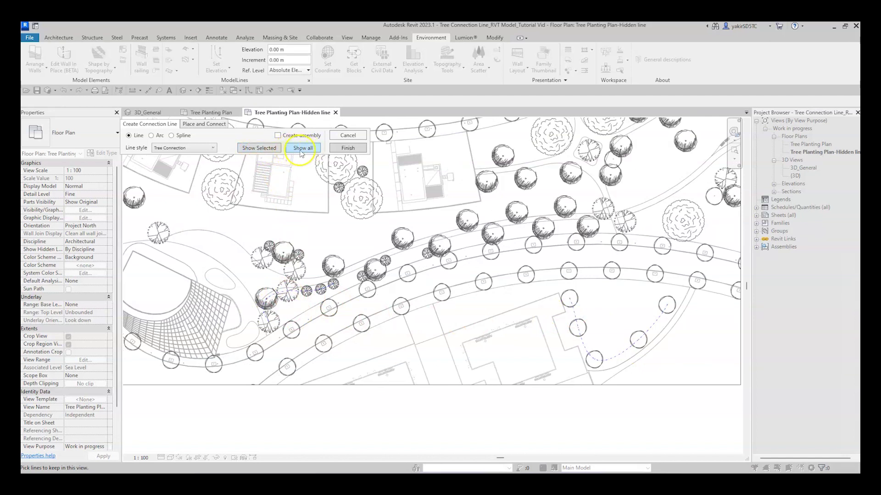
pyautogui.click(269, 148)
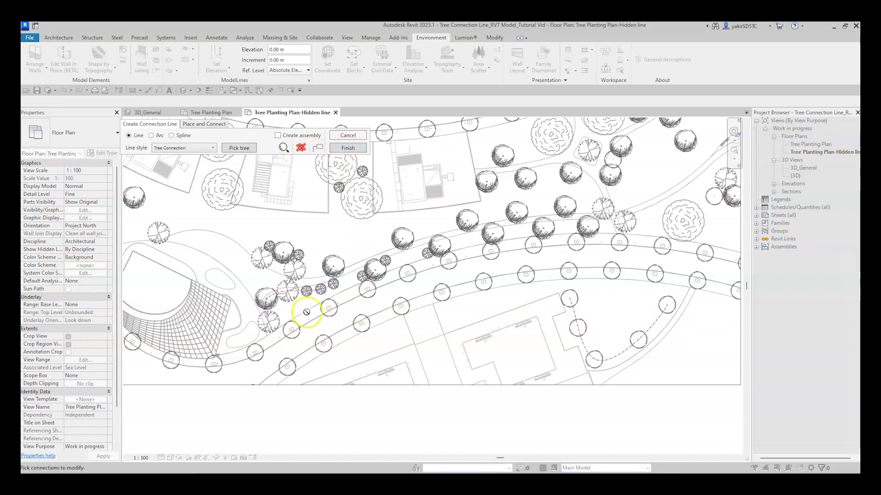
pyautogui.scroll(5, 307, 312)
pyautogui.scroll(-6, 269, 275)
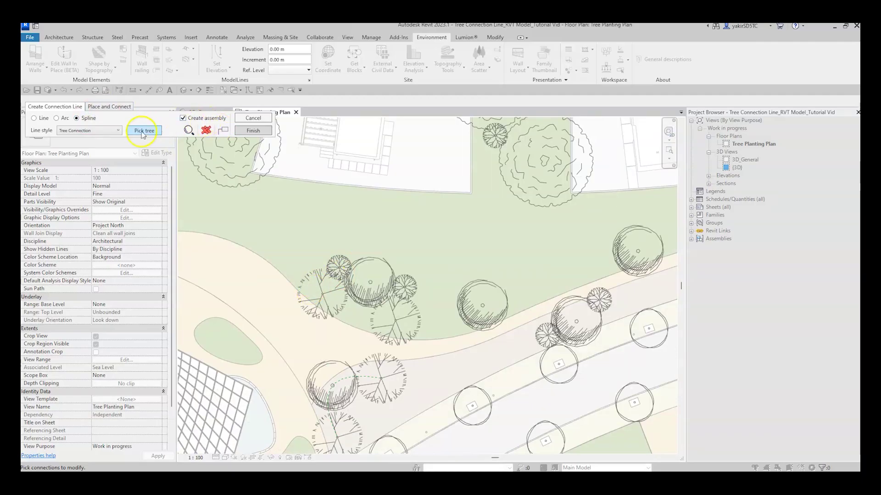
pyautogui.click(144, 131)
# Step: Link nine trees, including the large centre tree, with a dashed spline connection assembly
pyautogui.click(323, 294)
pyautogui.click(338, 267)
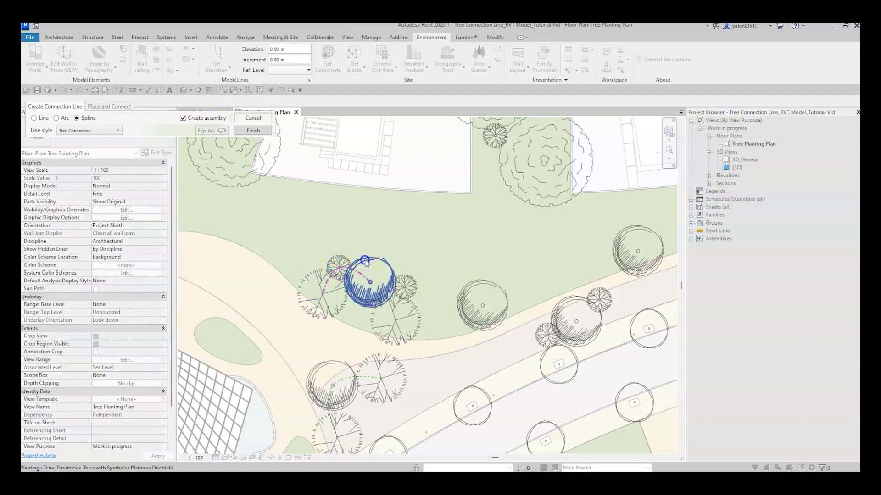
pyautogui.click(365, 262)
pyautogui.click(412, 283)
pyautogui.click(393, 316)
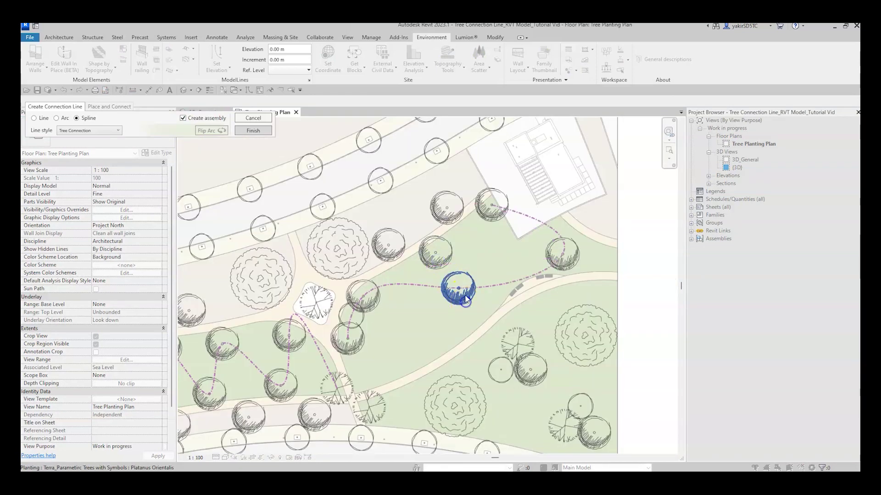
pyautogui.click(458, 287)
pyautogui.click(435, 254)
pyautogui.click(338, 243)
pyautogui.click(343, 201)
pyautogui.scroll(-2, 482, 264)
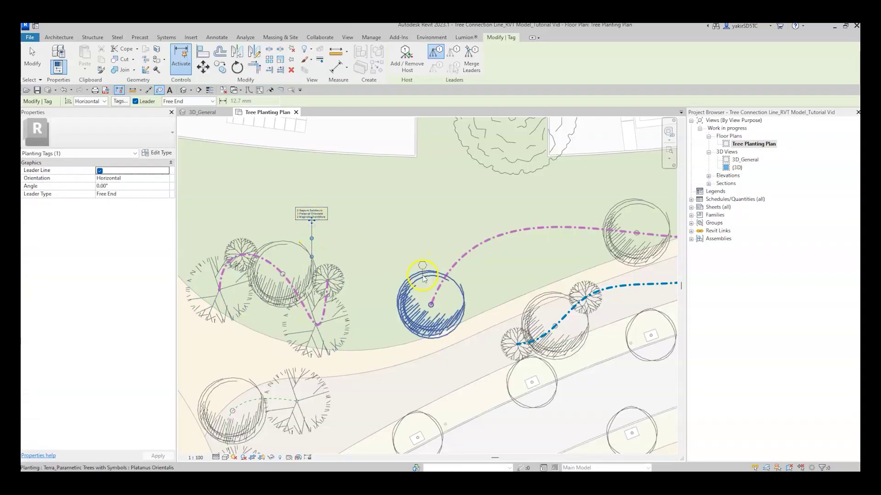
# Step: Tag the Planting 011 assembly and place the tag above its trees
pyautogui.click(476, 295)
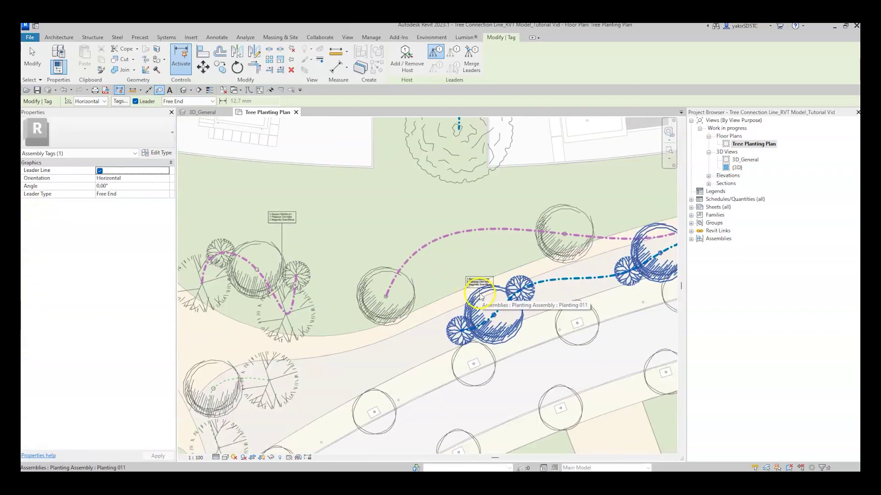
pyautogui.click(481, 297)
pyautogui.click(482, 223)
pyautogui.scroll(-2, 482, 223)
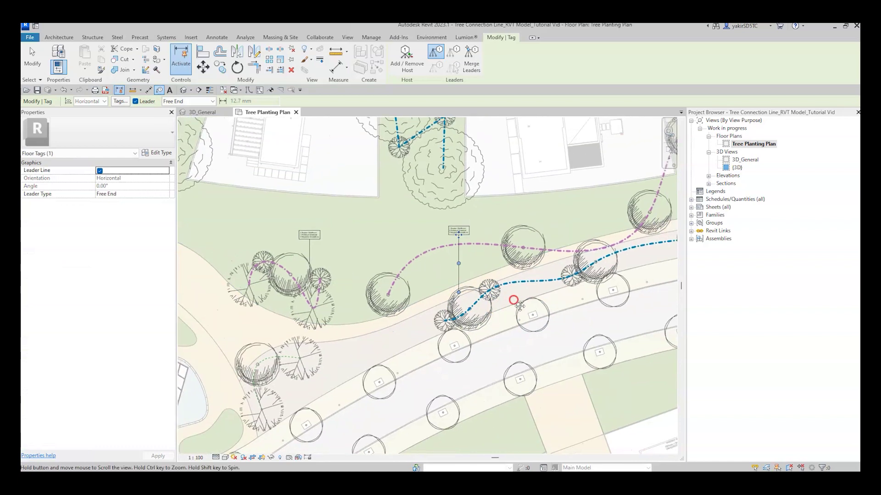
pyautogui.press('Escape')
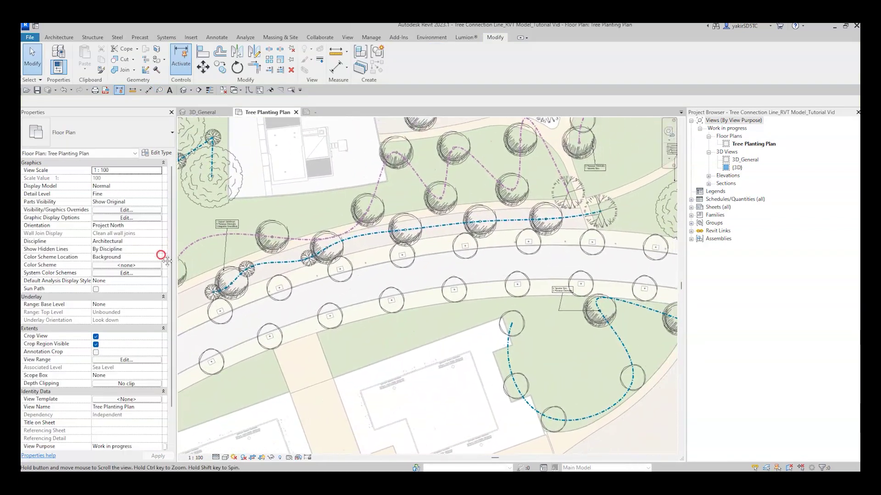